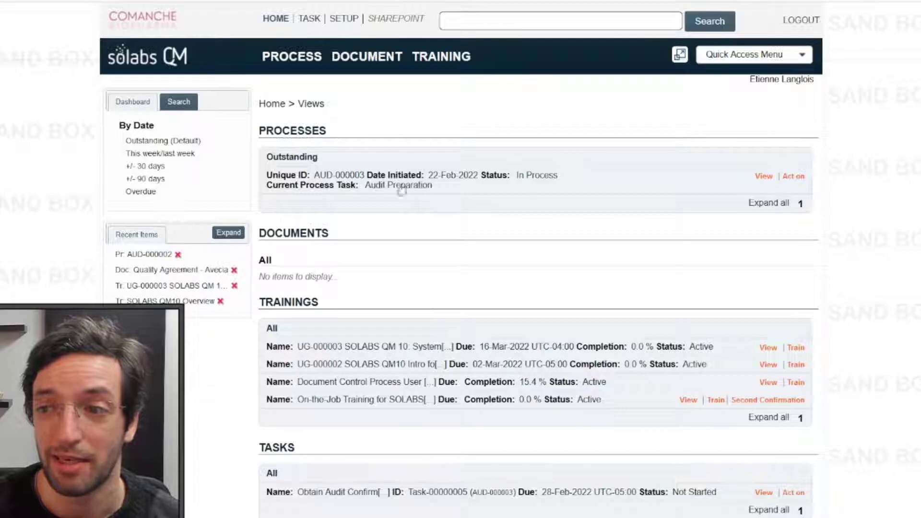
Open the outstanding audit process AUD-000003 and examine its process details and related items
scroll(441, 183, down, 1)
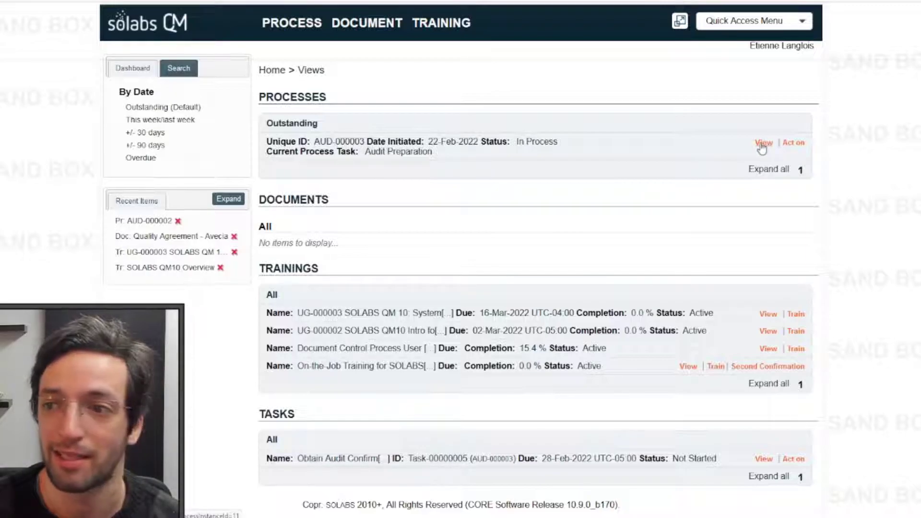
click(763, 143)
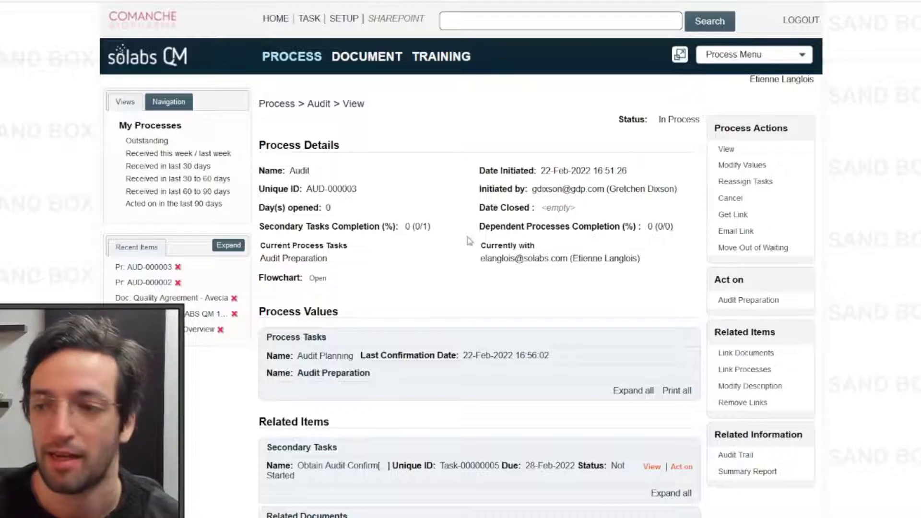
scroll(475, 244, down, 3)
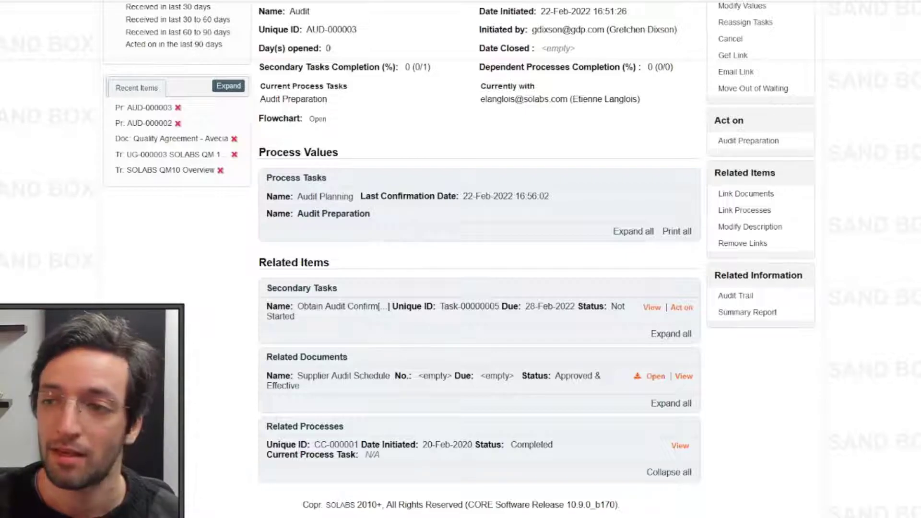
scroll(461, 259, up, 3)
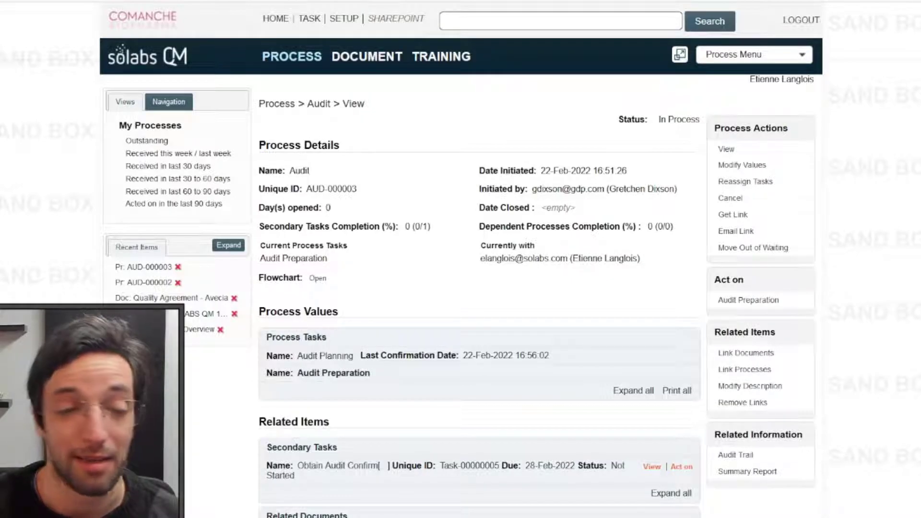
Expand the Audit Planning and Audit Preparation tasks and review their recorded values
click(325, 355)
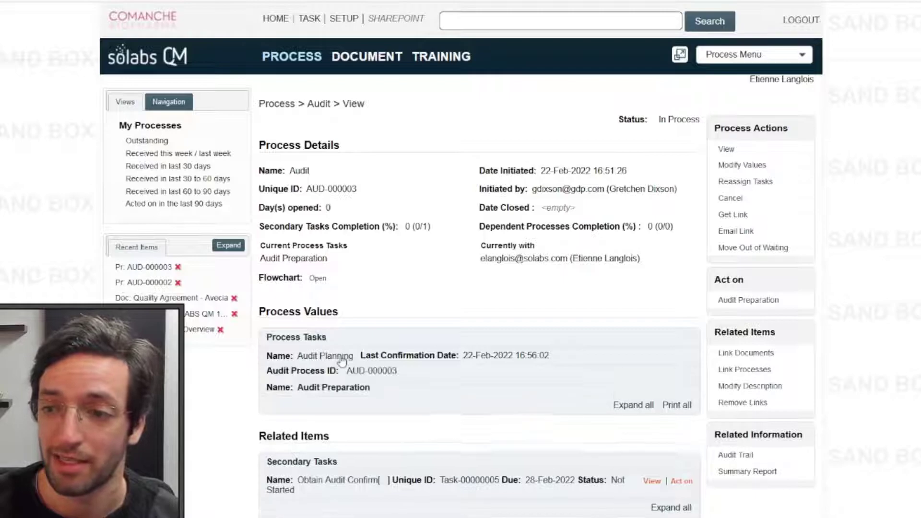
scroll(398, 293, down, 1)
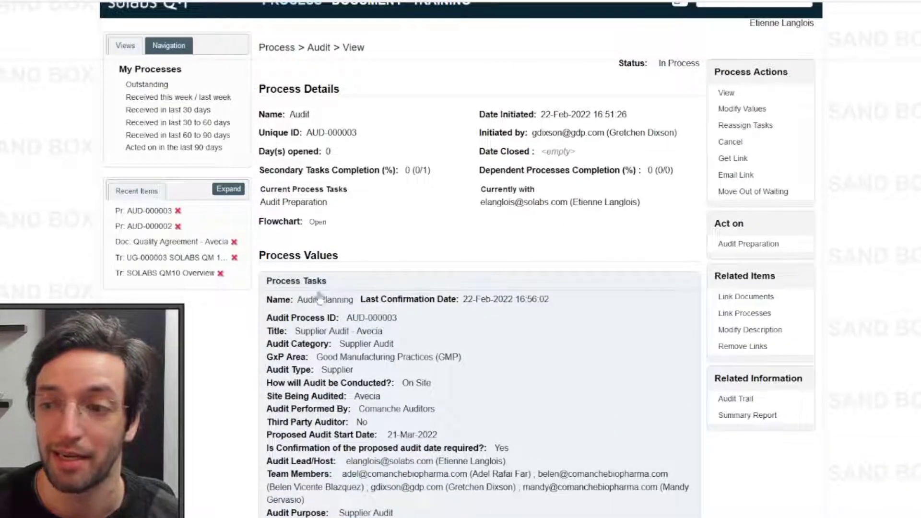
scroll(319, 302, down, 2)
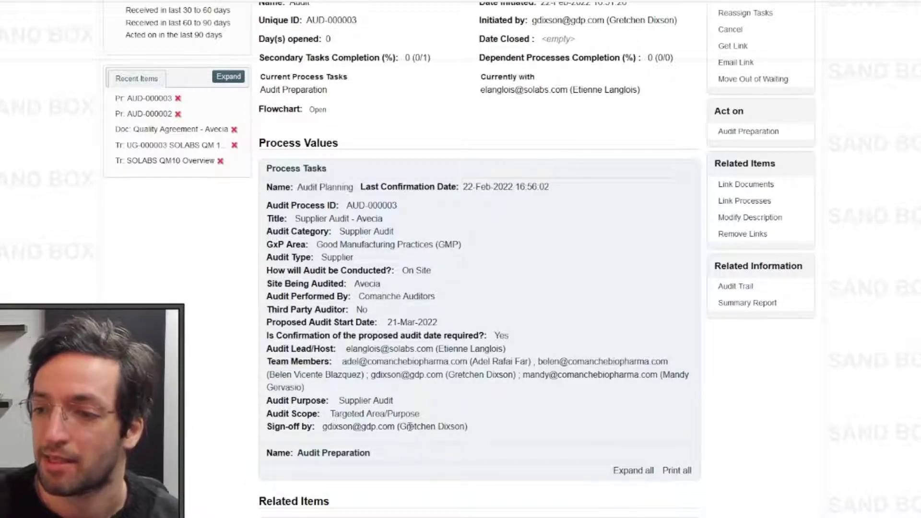
click(322, 452)
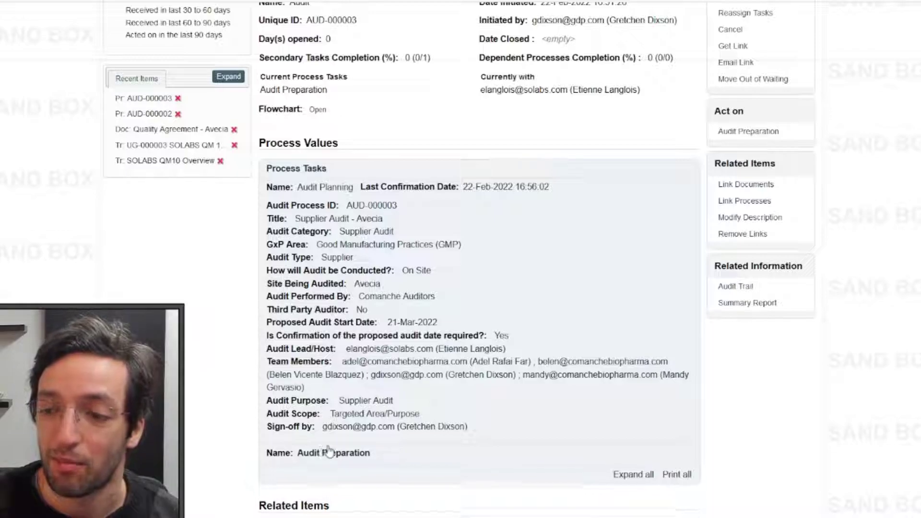
scroll(317, 432, down, 1)
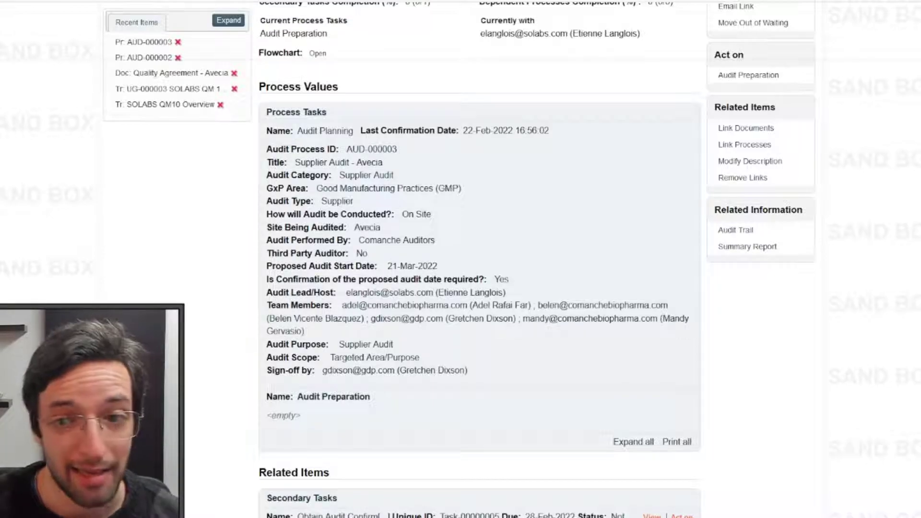
scroll(479, 259, up, 4)
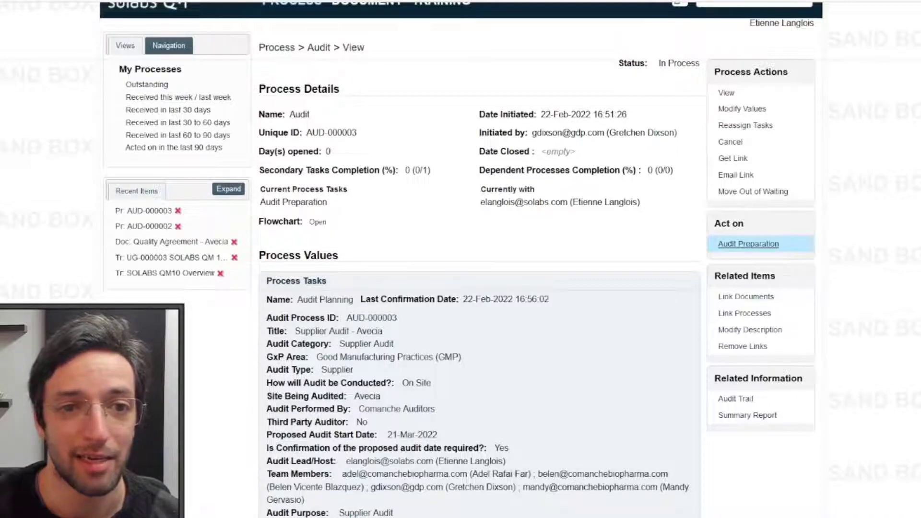
Act on the Audit Preparation task and mark Schedule Audit and Publish Audit Agenda as completed preparation activities
click(748, 244)
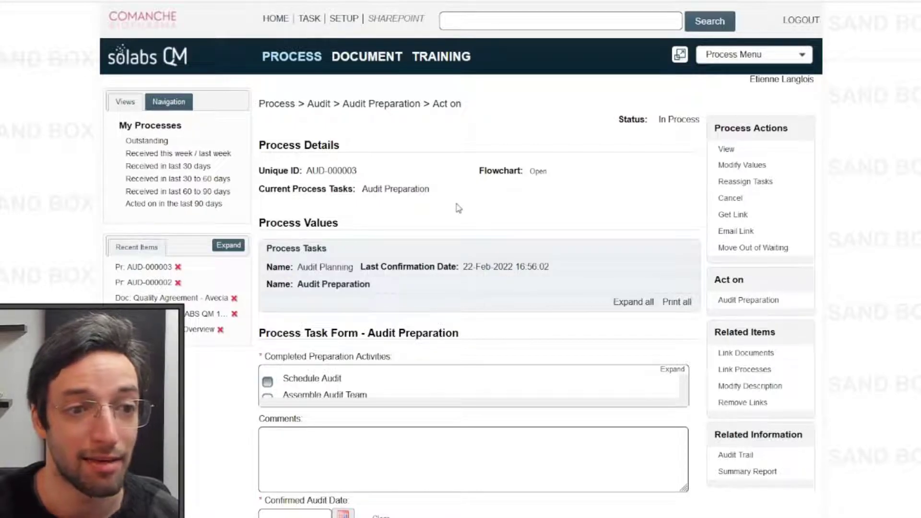
scroll(453, 197, down, 1)
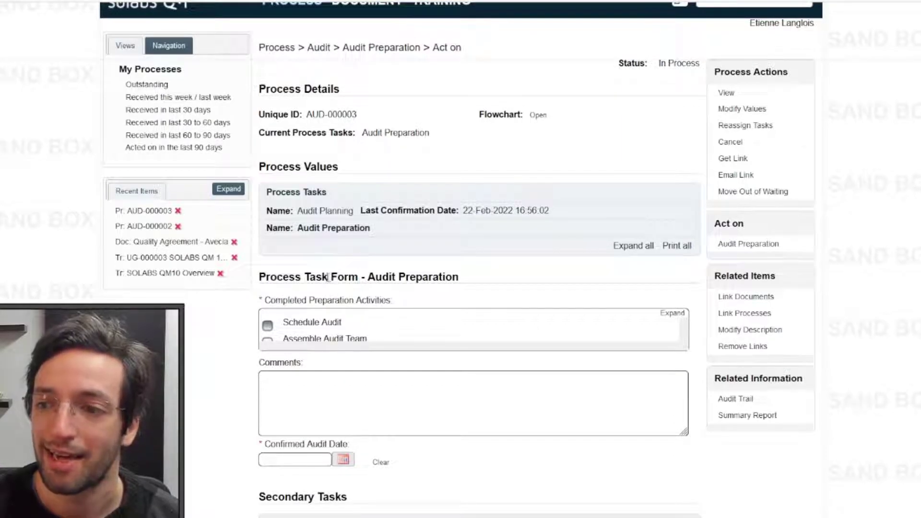
click(671, 314)
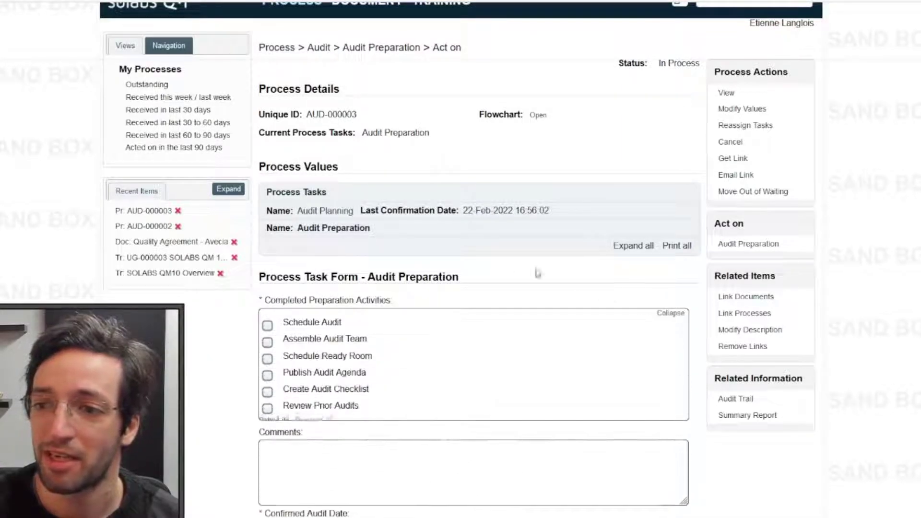
scroll(438, 261, down, 1)
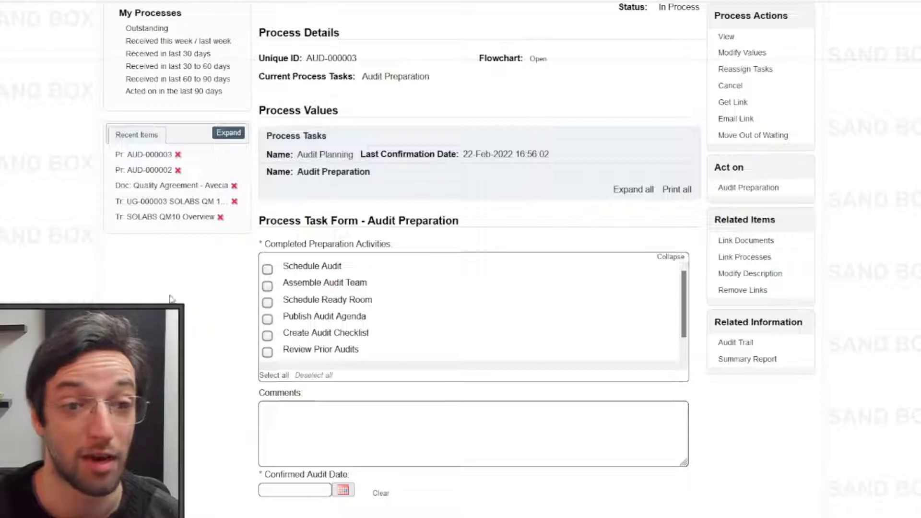
click(268, 269)
click(267, 319)
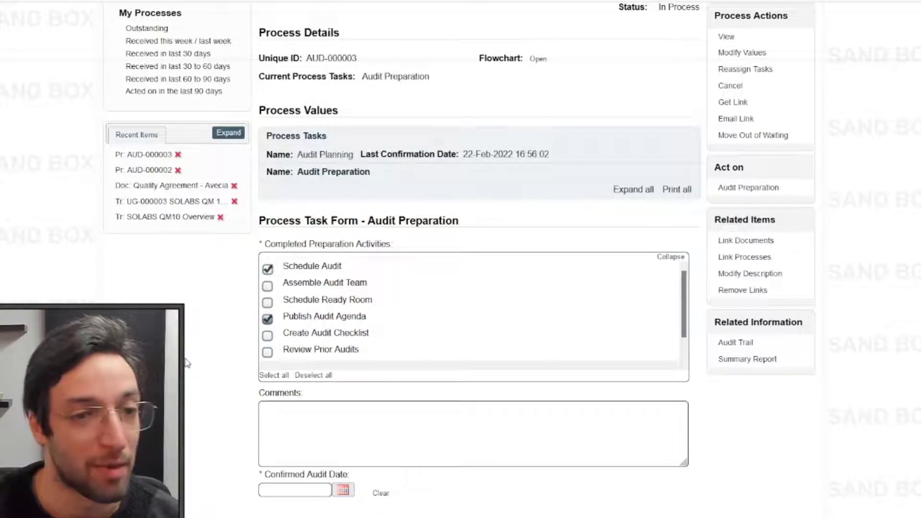
Set the Confirmed Audit Date to 25-Feb-2022
scroll(187, 363, down, 2)
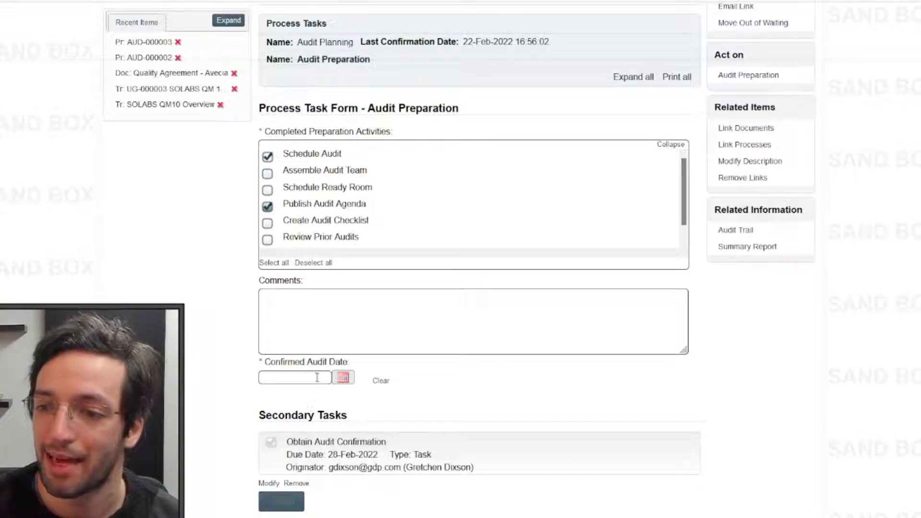
click(343, 378)
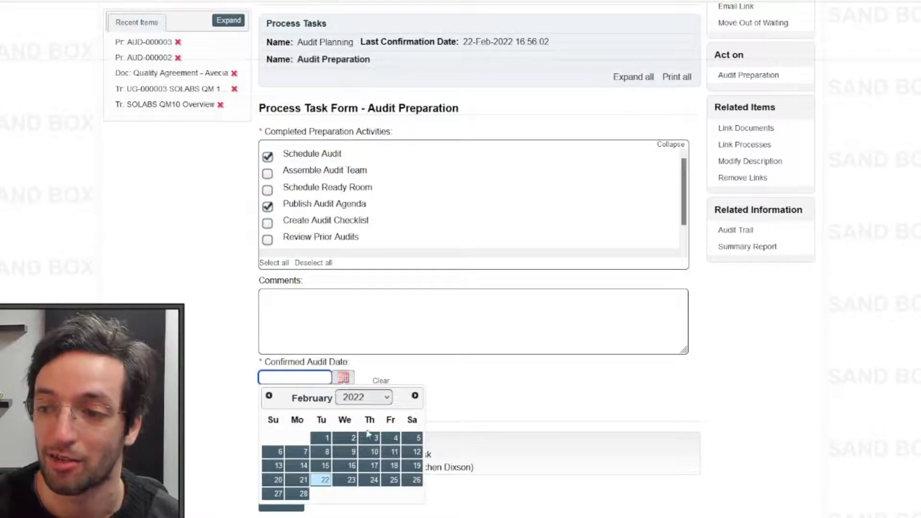
click(391, 480)
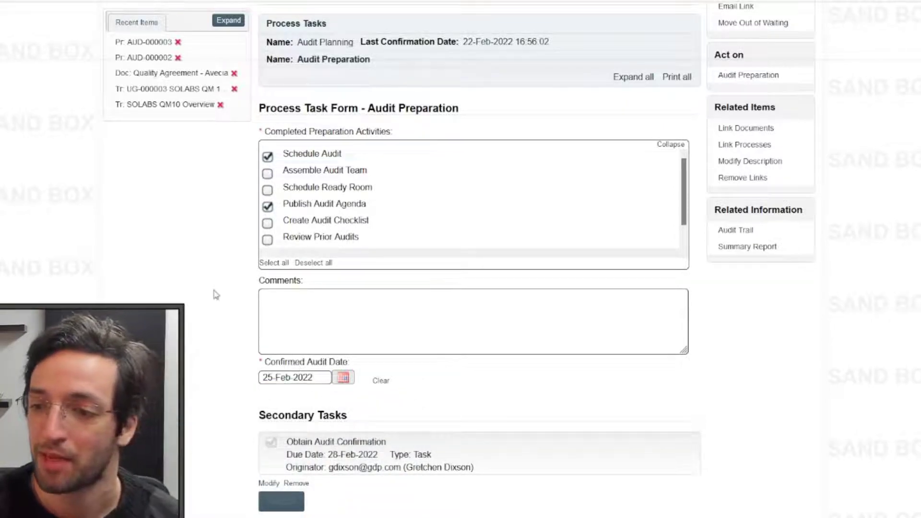
Preview the options for adding a related process, leaving the related process deselected
scroll(245, 287, down, 1)
scroll(226, 306, down, 1)
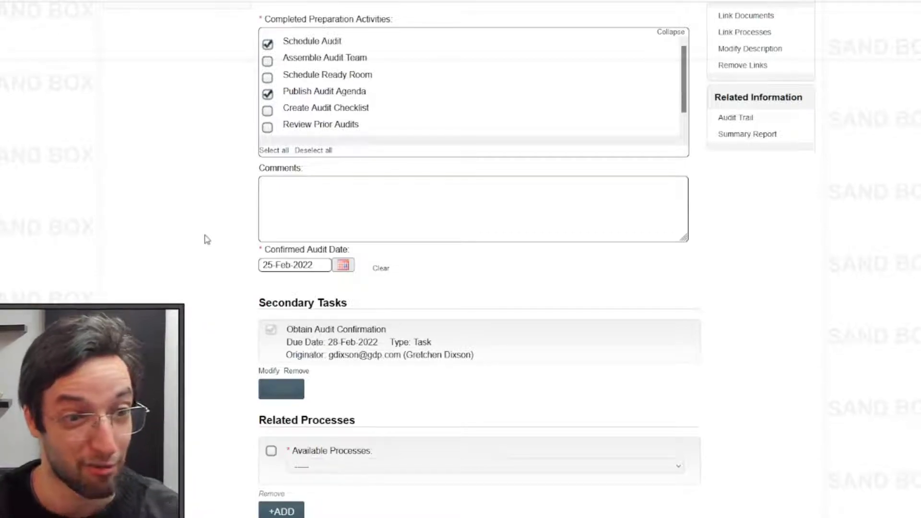
scroll(272, 336, down, 2)
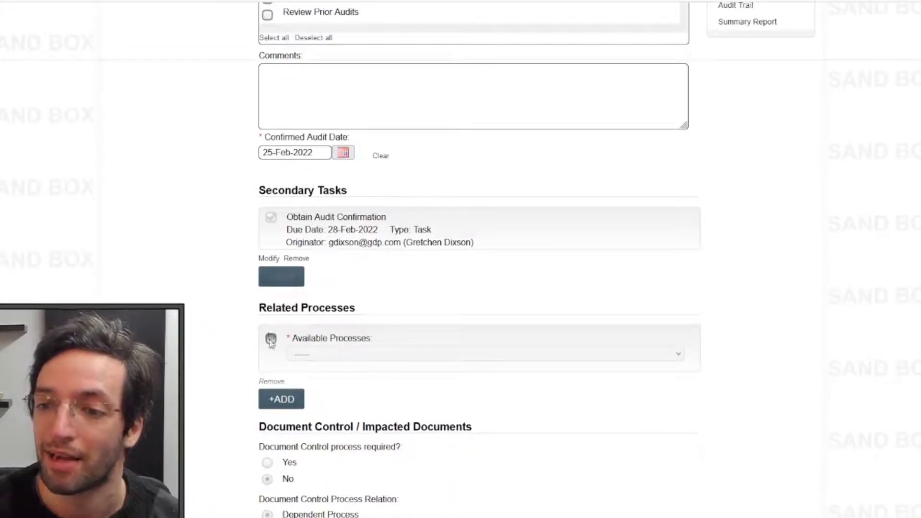
click(271, 338)
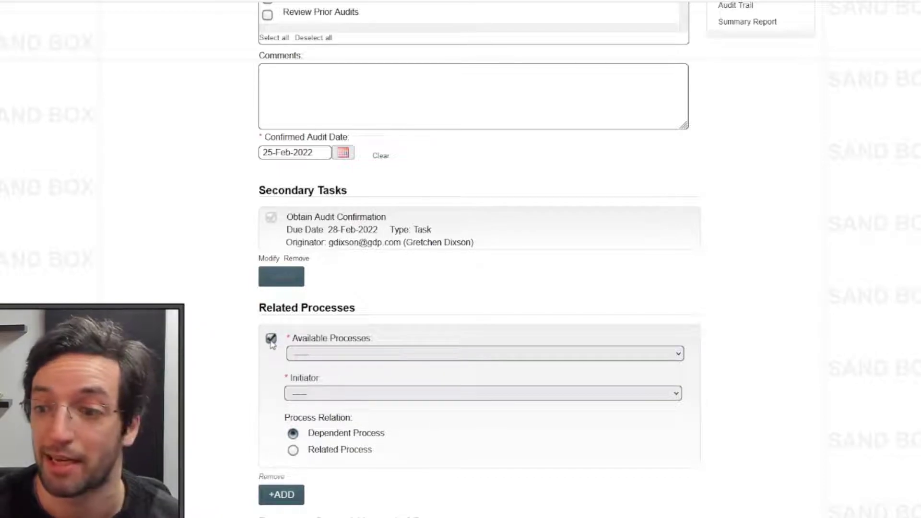
click(271, 339)
Submit the Audit Preparation form and confirm it with the electronic signature by entering the account password
scroll(226, 333, down, 2)
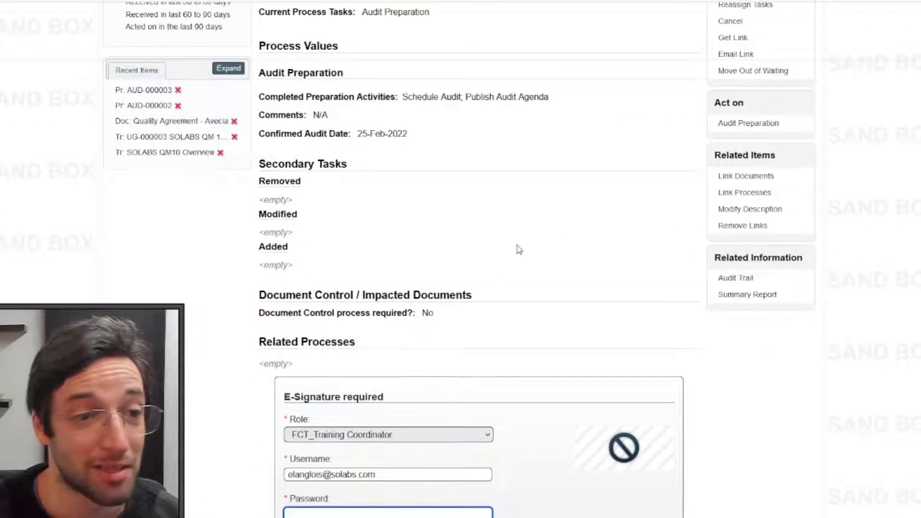
scroll(552, 214, down, 1)
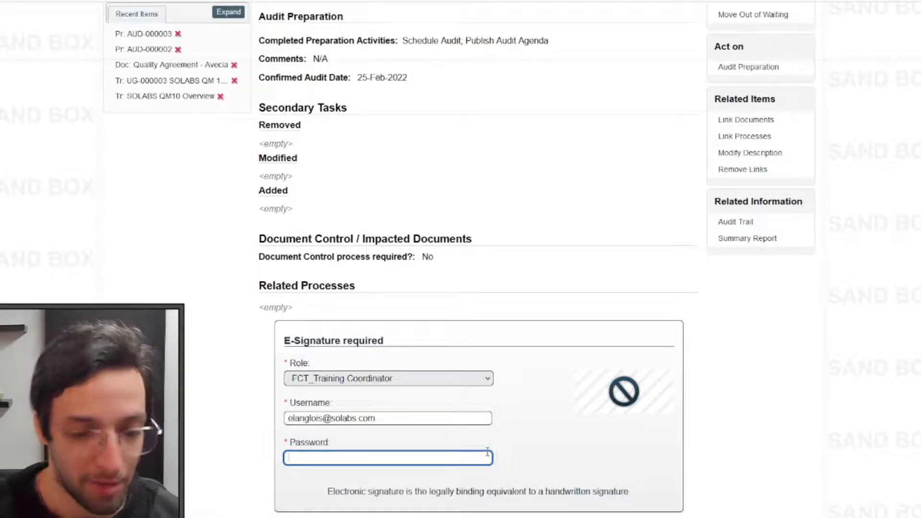
text(••••••••••••)
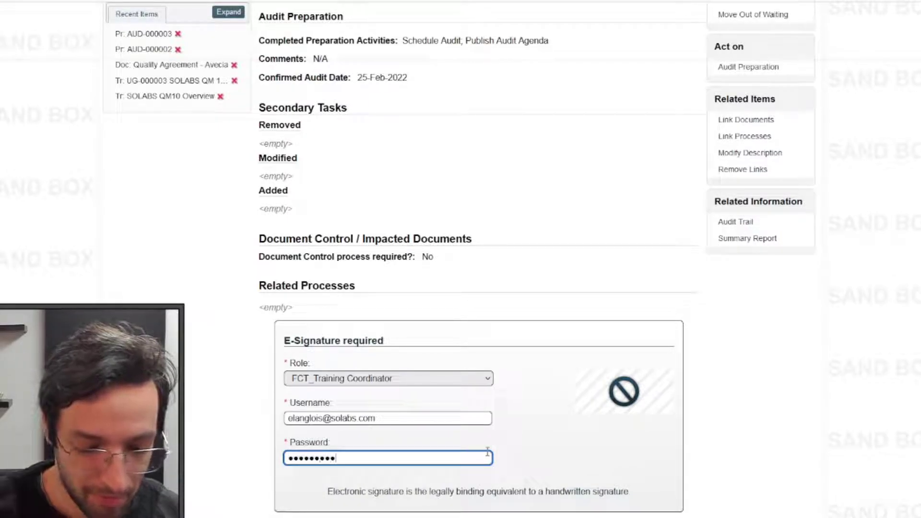
text(•)
scroll(560, 259, down, 1)
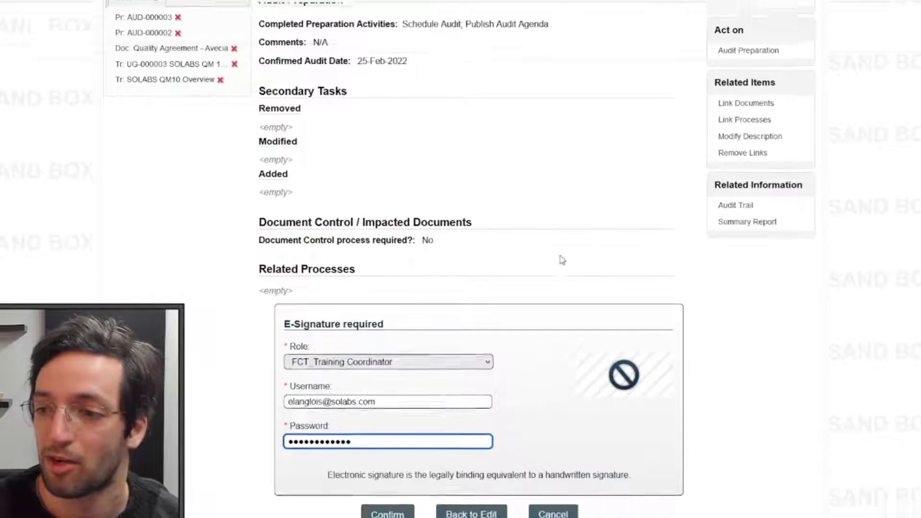
click(387, 478)
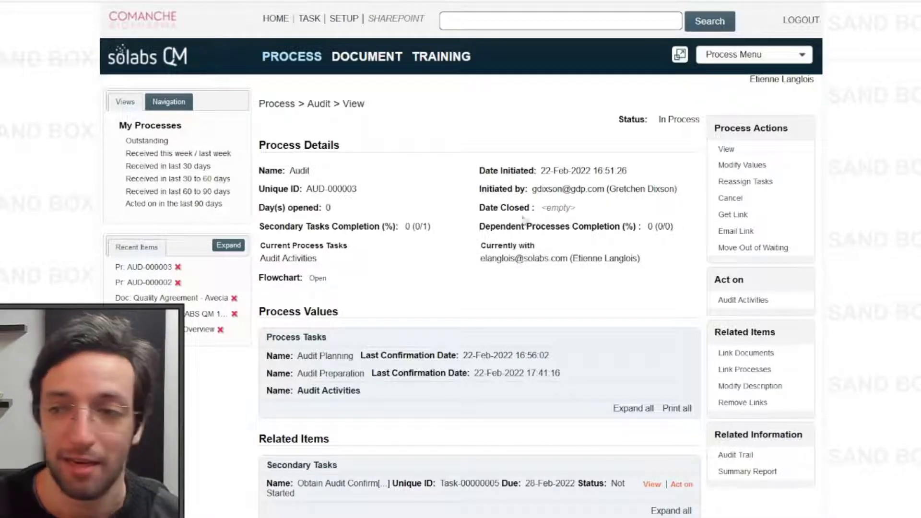
Return to the home dashboard and reopen audit process AUD-000003 to examine its current task
click(158, 64)
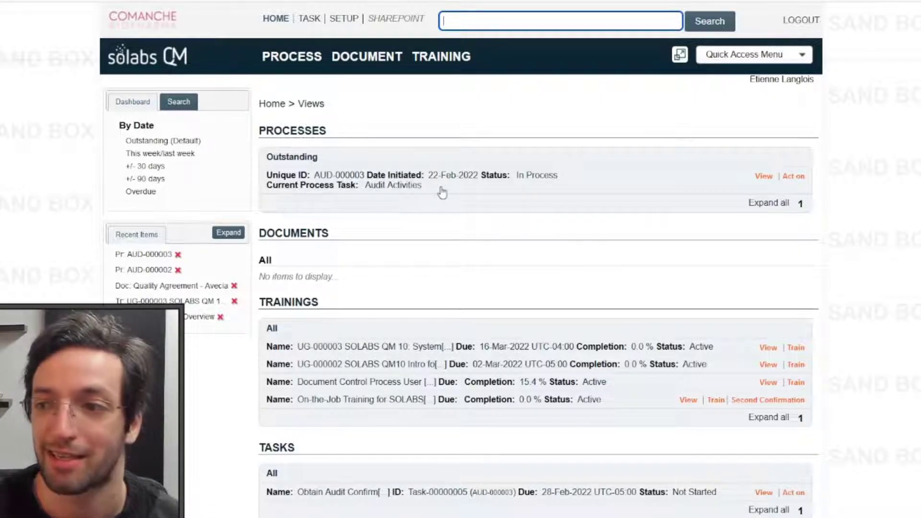
scroll(484, 374, down, 1)
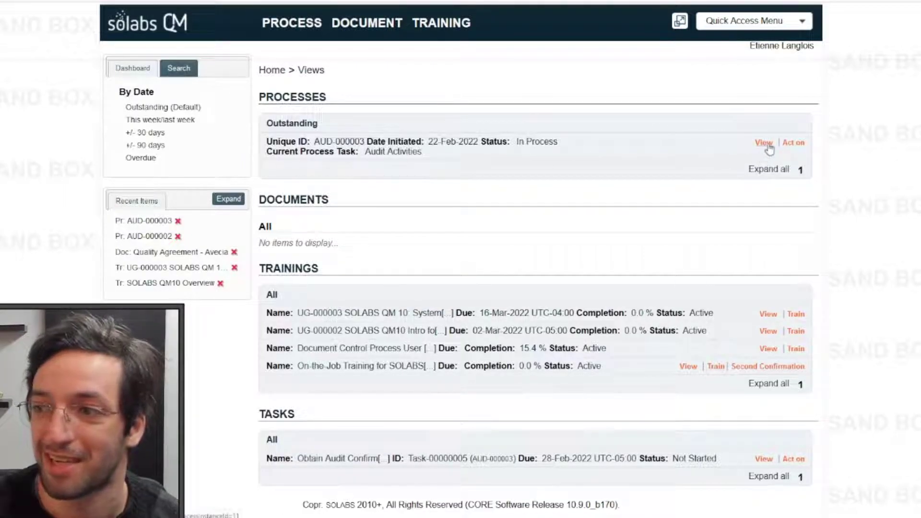
click(766, 143)
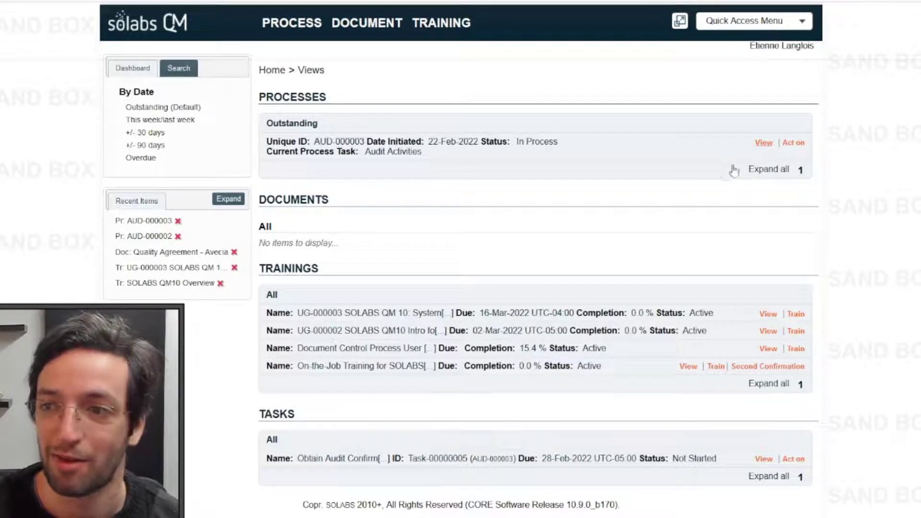
scroll(434, 194, down, 1)
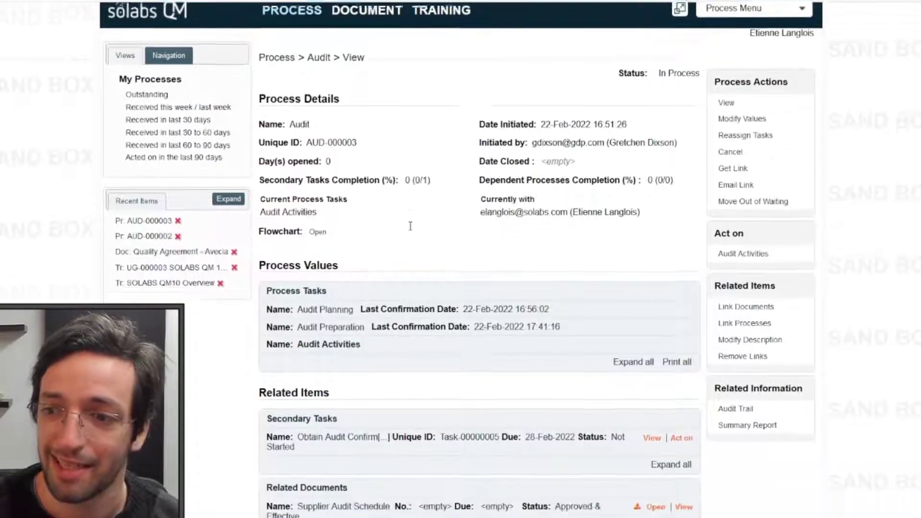